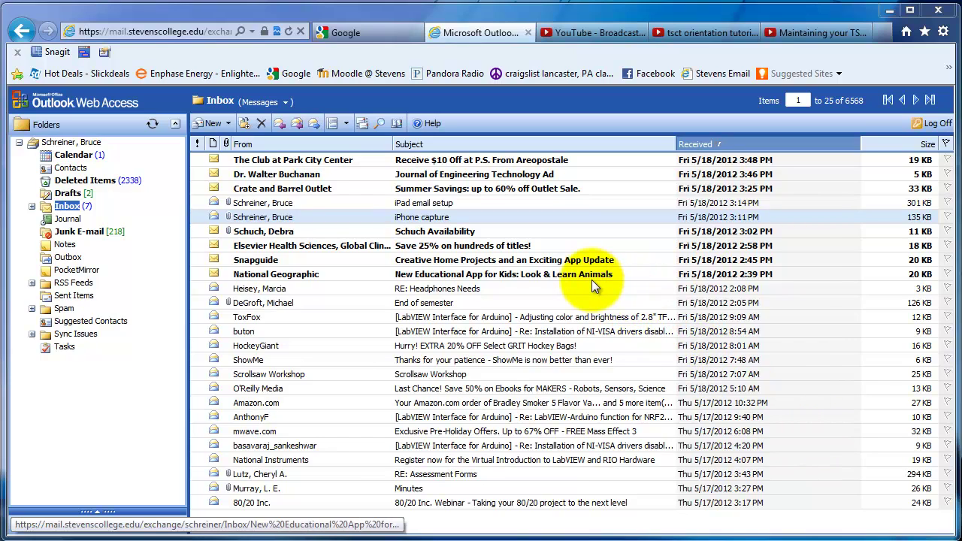
# Open the "iPad email setup" message from the inbox, reposition its window and start forwarding it.
pyautogui.click(319, 203)
pyautogui.doubleClick(319, 202)
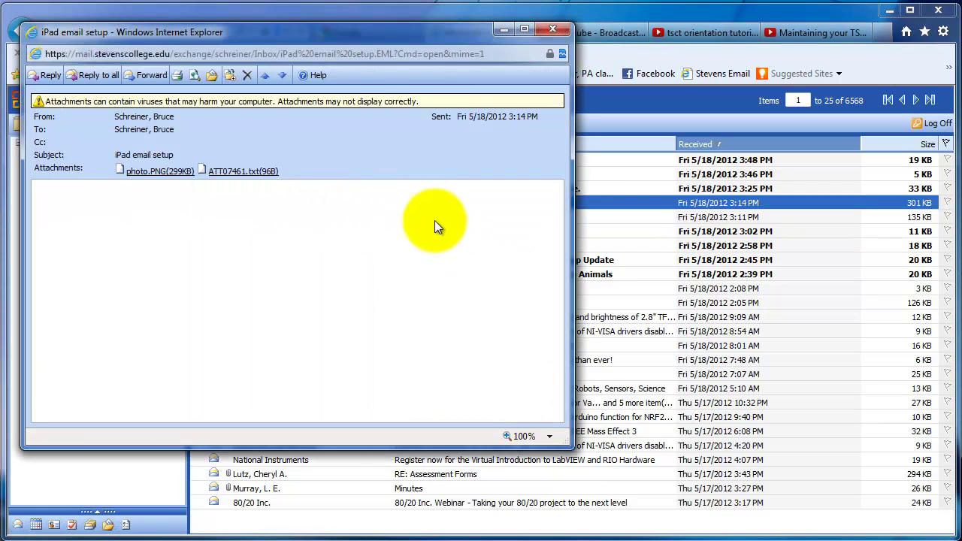
pyautogui.moveTo(351, 39); pyautogui.dragTo(611, 96)
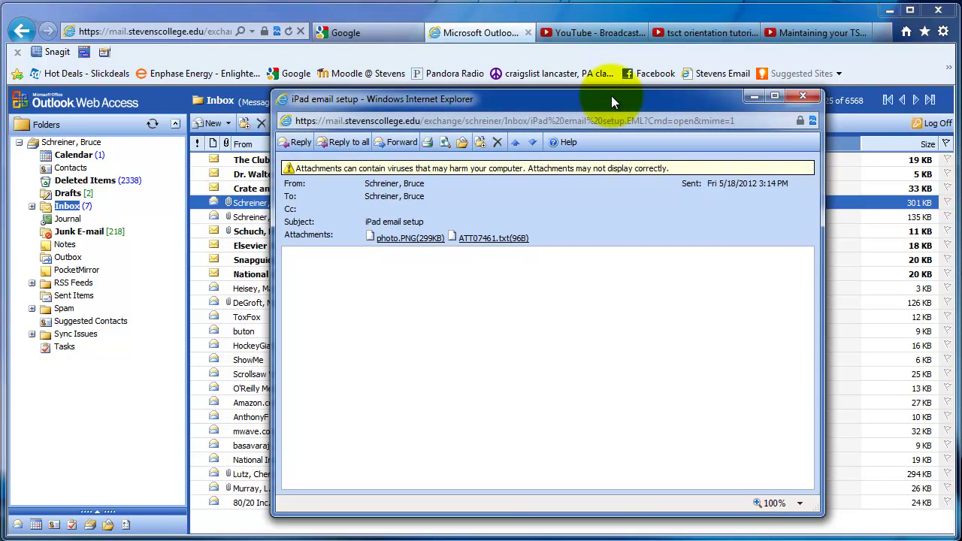
pyautogui.click(402, 143)
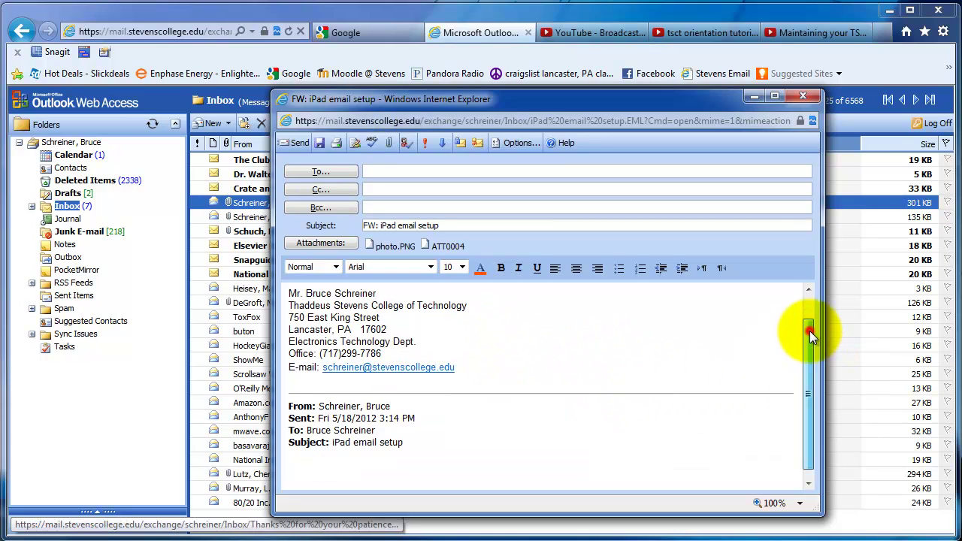
# Enter the recipient's e-mail address in the forwarded "iPad email setup" message, and discard the draft without sending it.
pyautogui.moveTo(809, 330); pyautogui.dragTo(808, 372)
pyautogui.scroll(1, 793, 323)
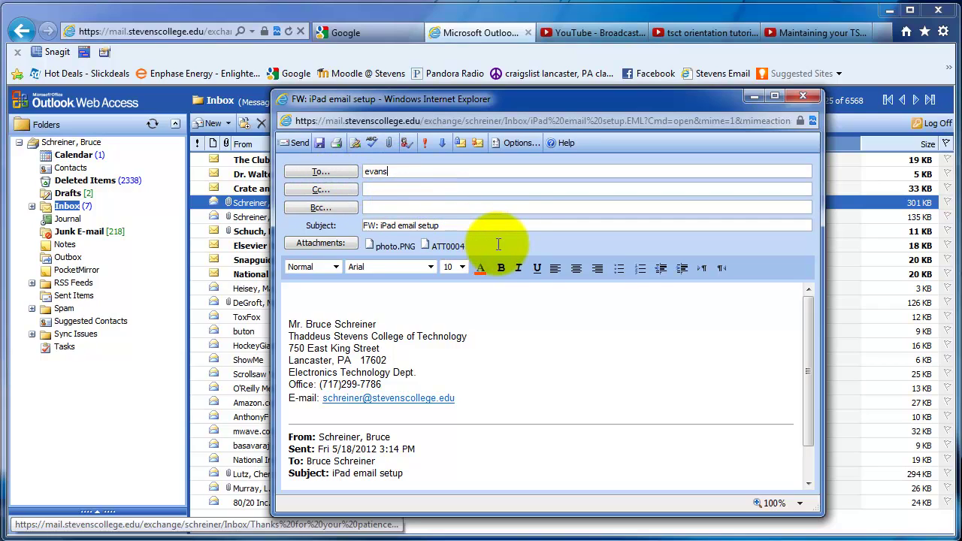
pyautogui.write('@stevenscollege.edu')
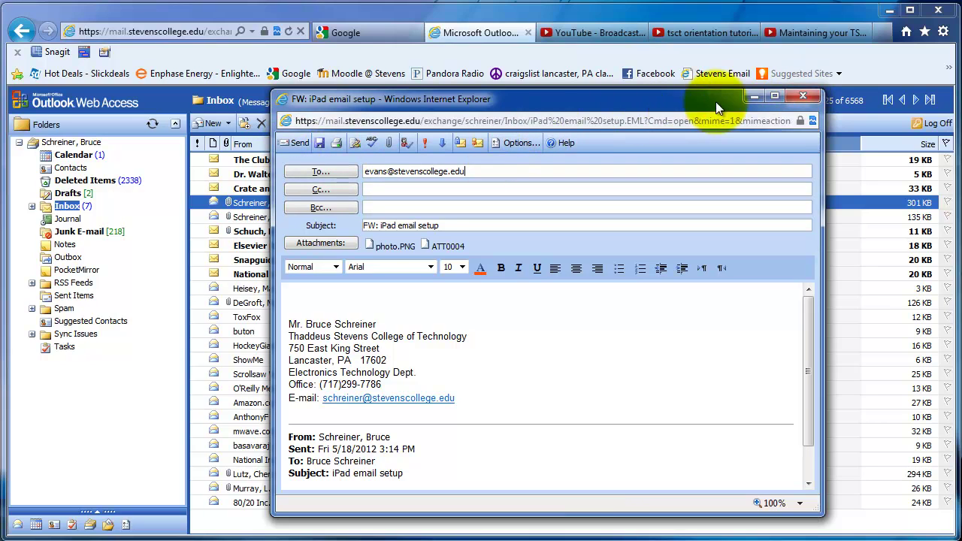
pyautogui.click(803, 95)
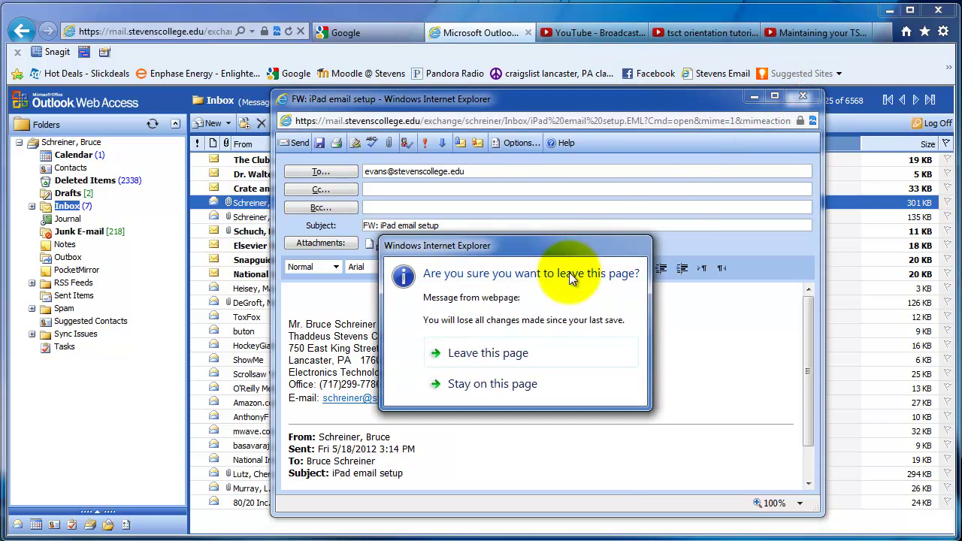
pyautogui.click(476, 353)
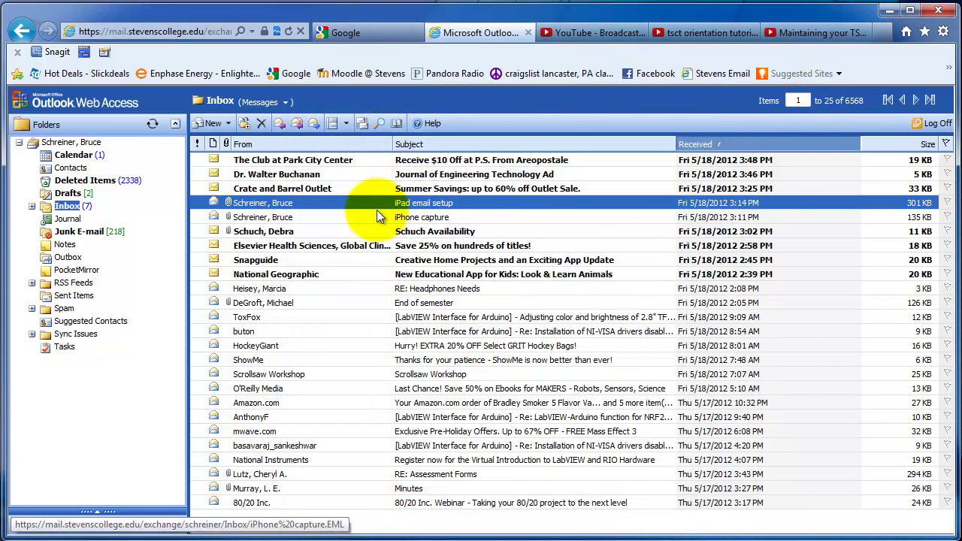
# Reopen the "iPad email setup" message, start a reply to its sender only, and close the reply unsent.
pyautogui.doubleClick(411, 201)
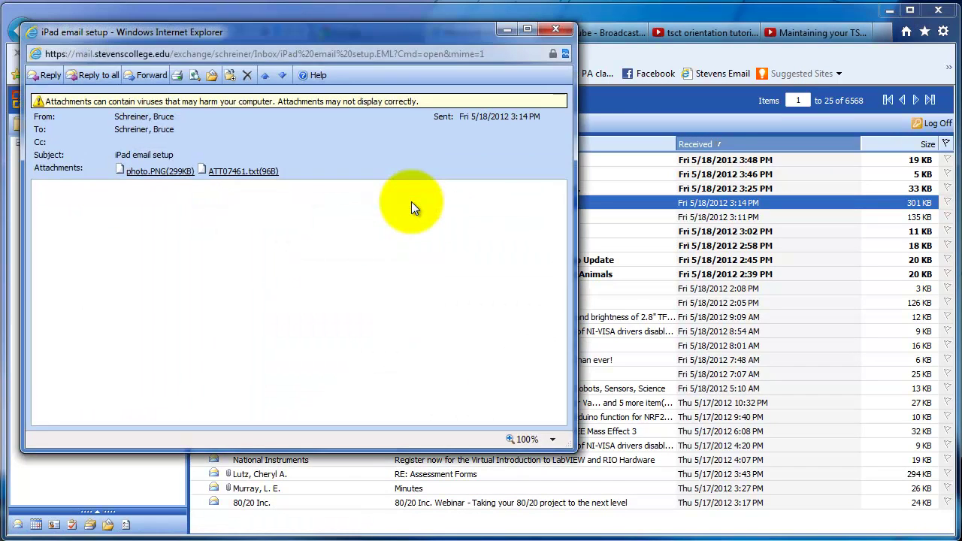
pyautogui.moveTo(362, 34); pyautogui.dragTo(580, 82)
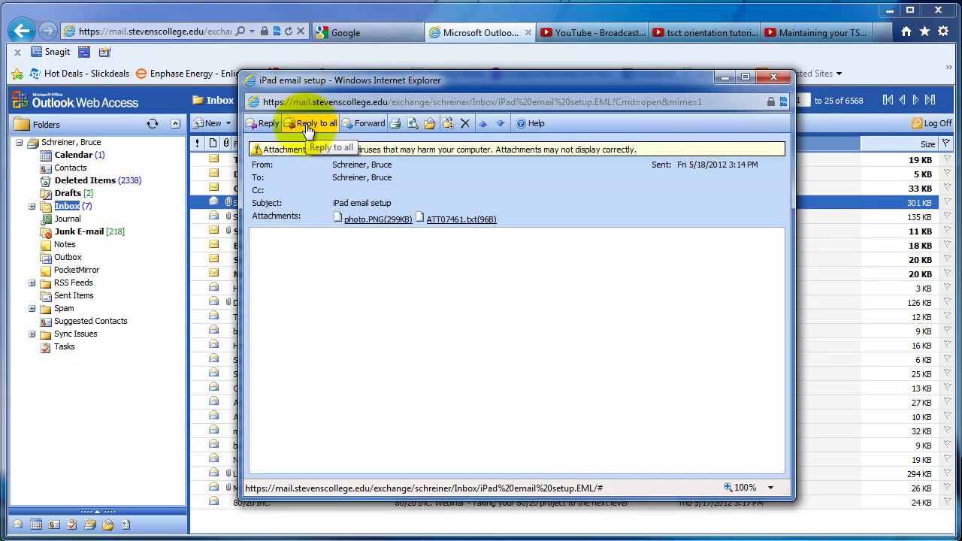
pyautogui.click(259, 124)
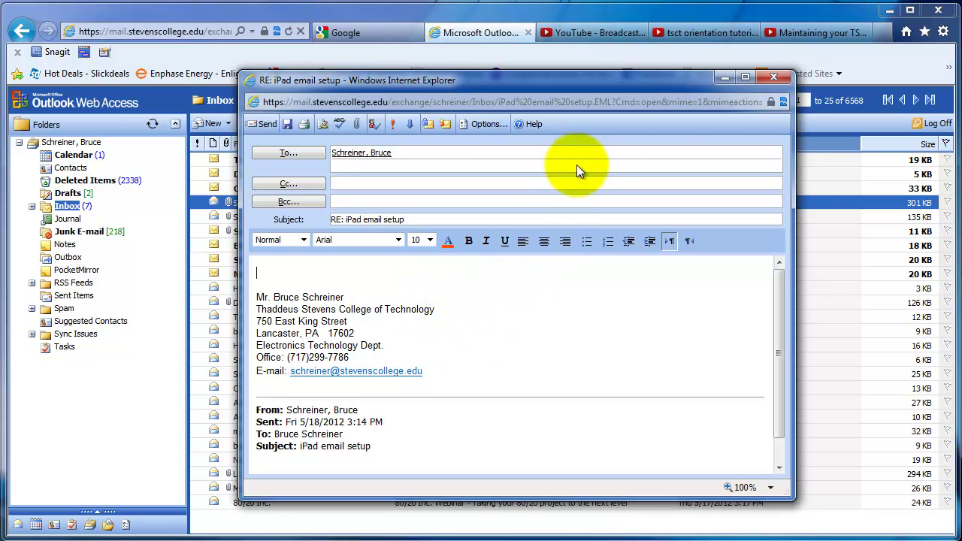
pyautogui.click(779, 74)
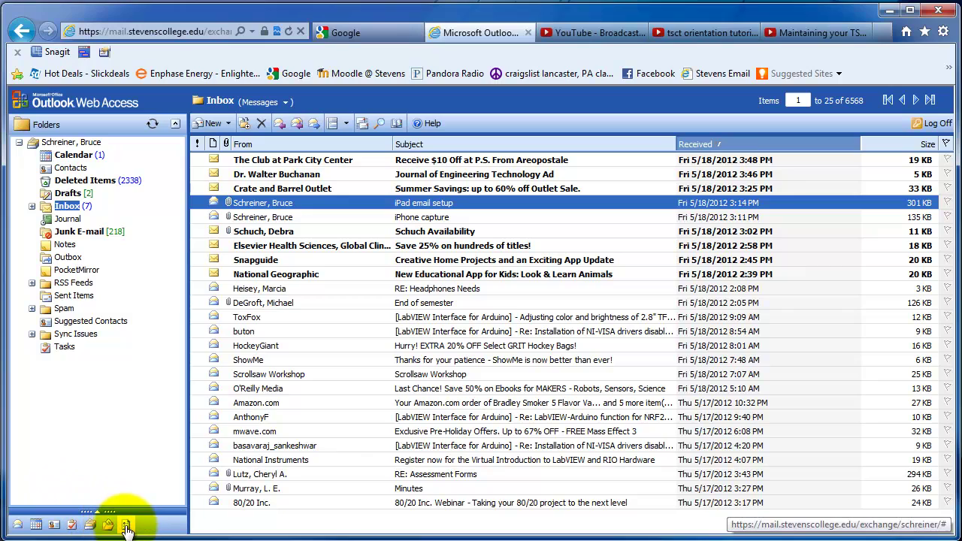
# Hide the folder list and show it again.
pyautogui.click(176, 126)
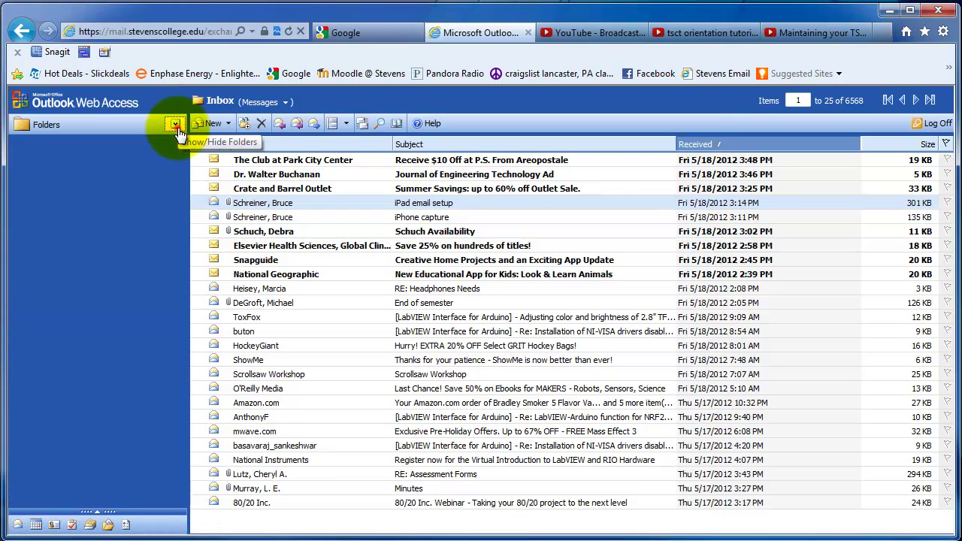
pyautogui.click(176, 126)
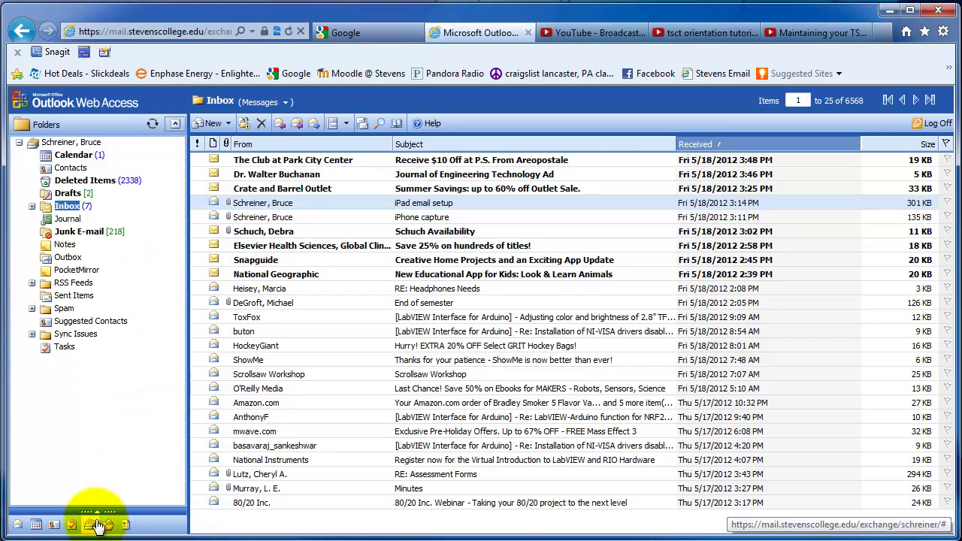
pyautogui.moveTo(98, 512); pyautogui.dragTo(145, 520)
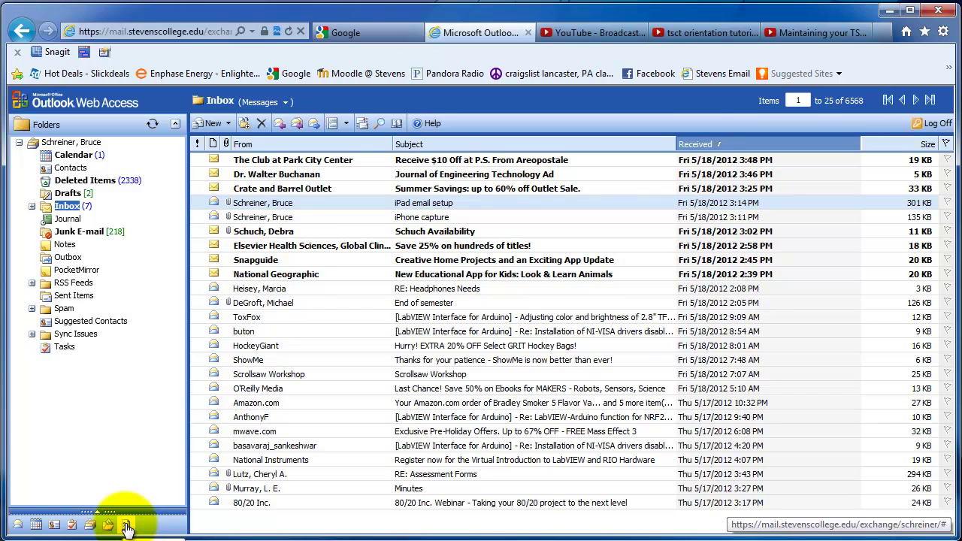
# Open the mail Options and review the Out of Office Assistant and Messaging Options settings.
pyautogui.click(126, 525)
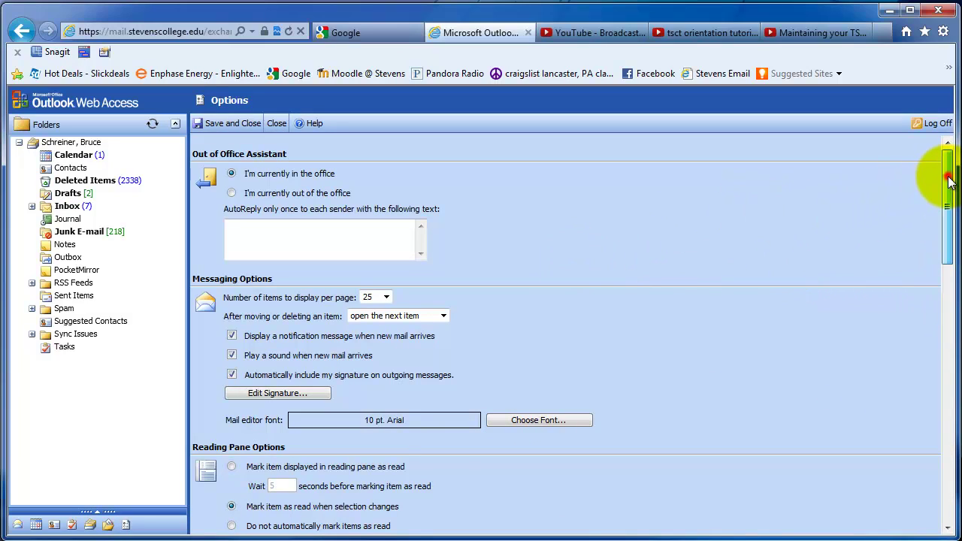
pyautogui.moveTo(946, 179); pyautogui.dragTo(948, 185)
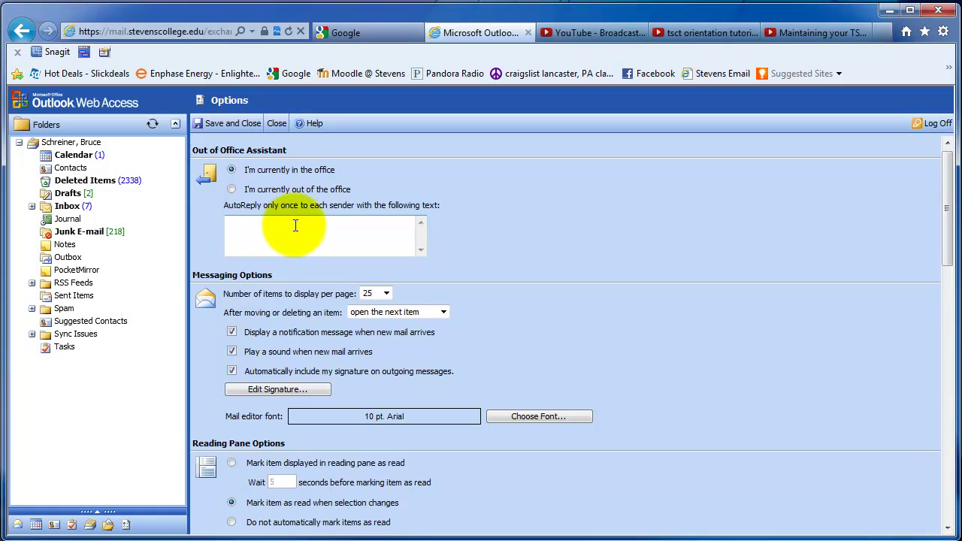
pyautogui.scroll(-1, 596, 304)
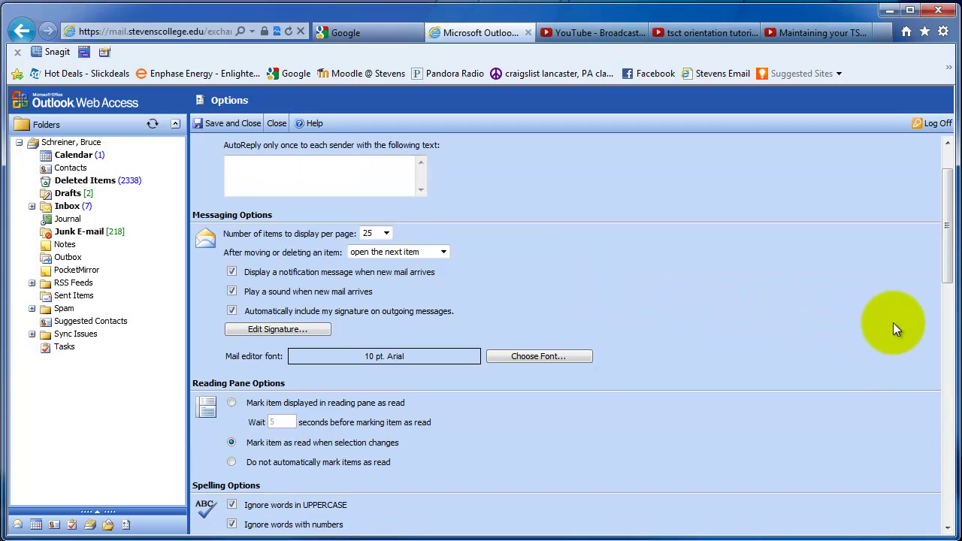
pyautogui.moveTo(947, 264); pyautogui.dragTo(947, 291)
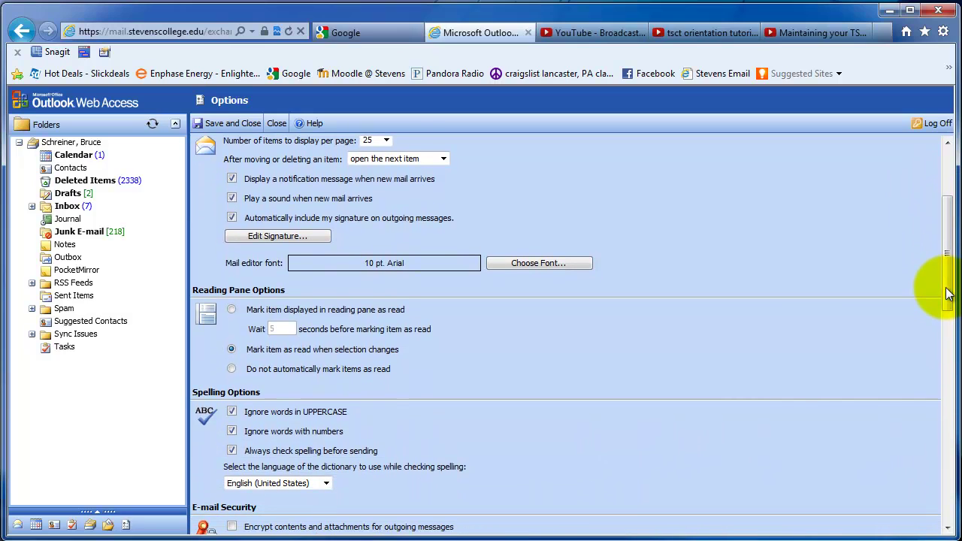
# Open the signature editor to view the current e-mail signature, and close it without making changes.
pyautogui.click(277, 235)
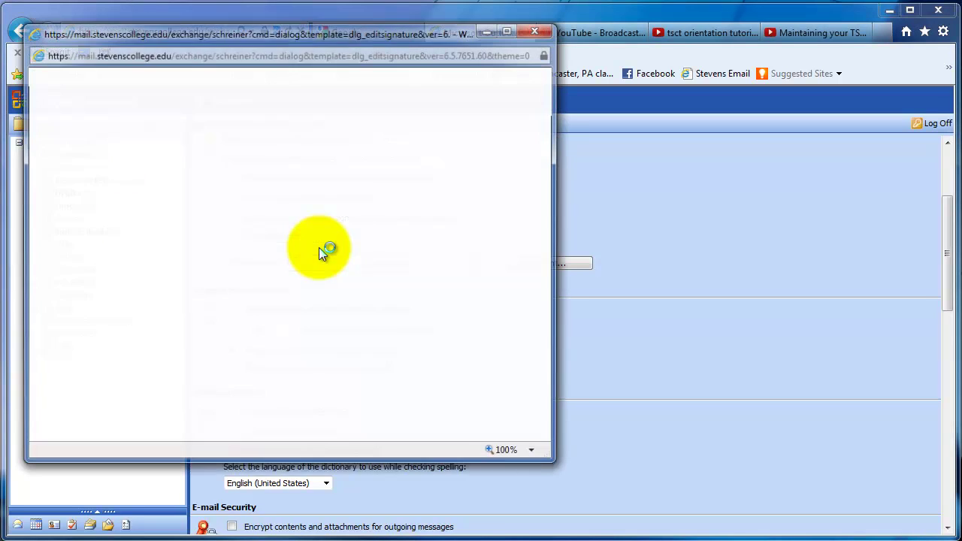
pyautogui.moveTo(331, 36)
pyautogui.mouseDown()
pyautogui.moveTo(655, 132)
pyautogui.moveTo(639, 70)
pyautogui.mouseUp()
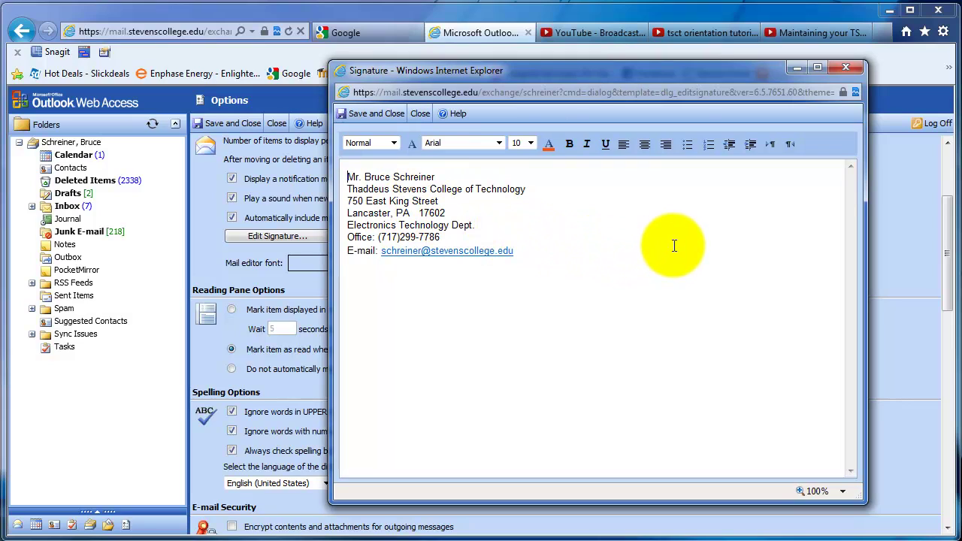
pyautogui.click(844, 68)
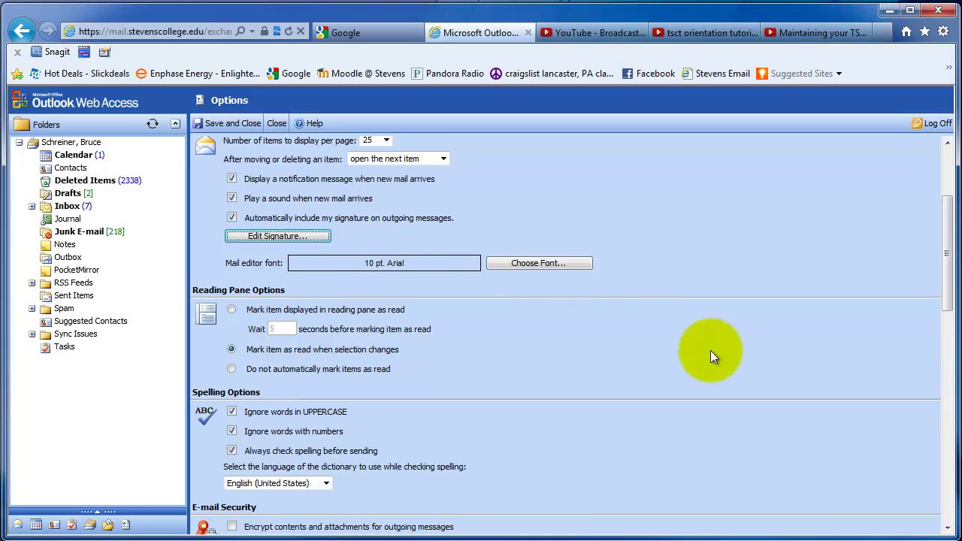
# Review the remaining options from Reading Pane Options down to Recover Deleted Items, and save and close the Options page.
pyautogui.scroll(-3, 775, 353)
pyautogui.scroll(-1, 775, 359)
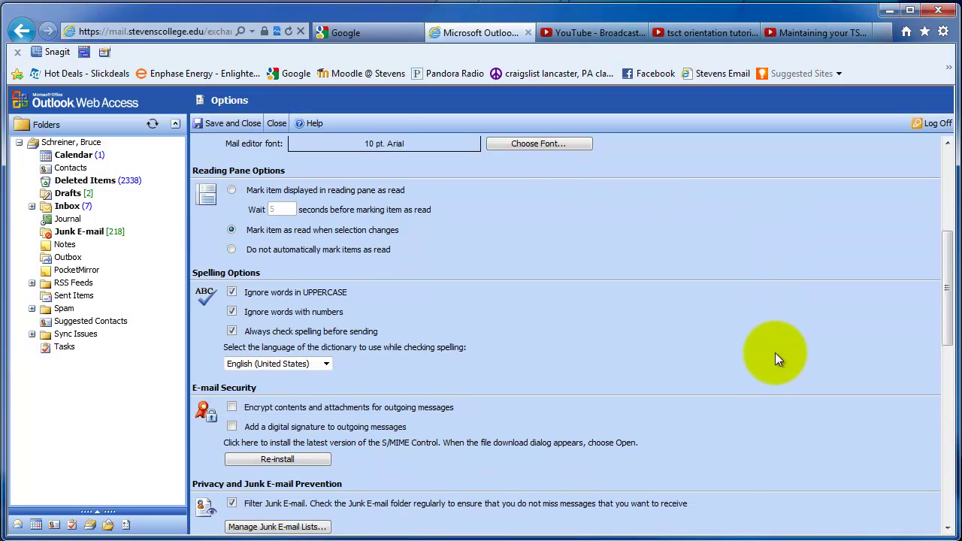
pyautogui.scroll(-2, 776, 358)
pyautogui.scroll(-2, 775, 353)
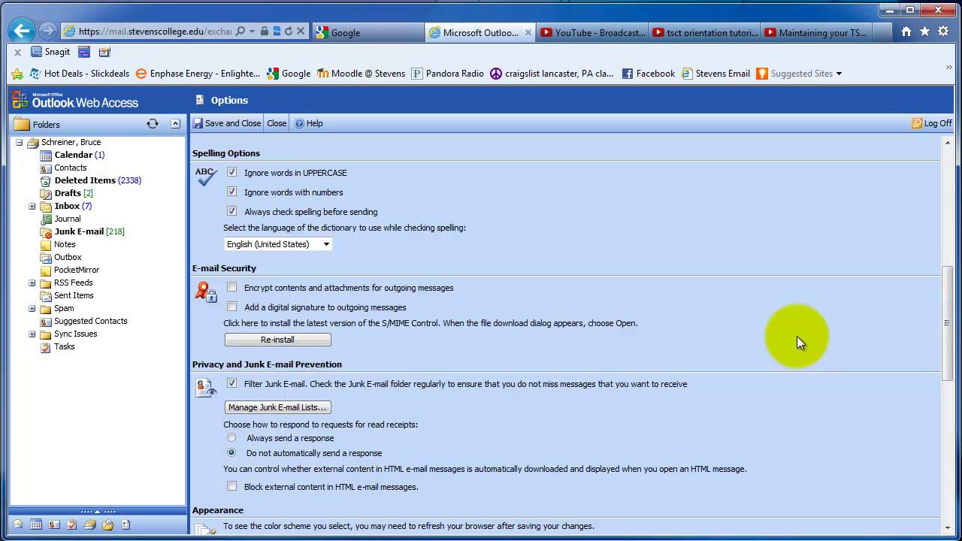
pyautogui.scroll(-2, 797, 340)
pyautogui.scroll(-2, 796, 342)
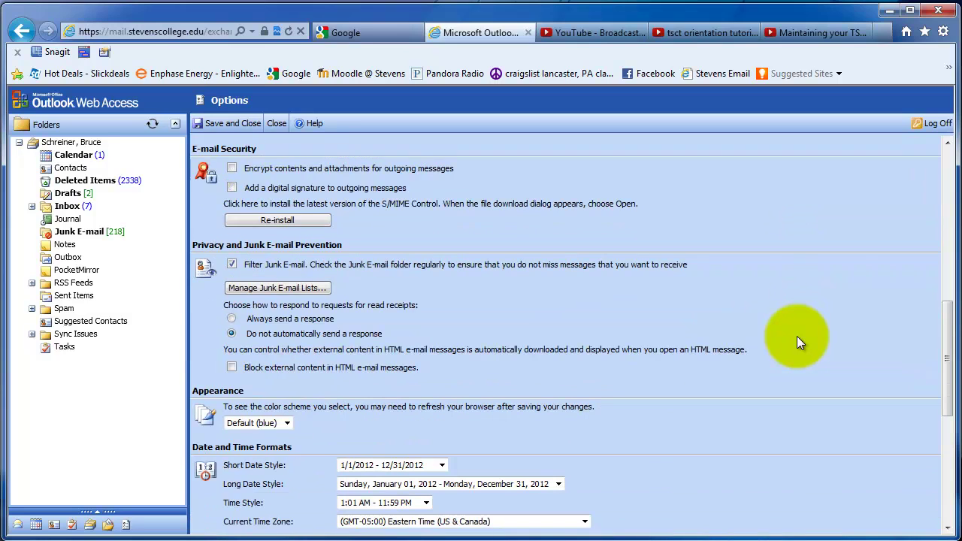
pyautogui.scroll(-8, 796, 342)
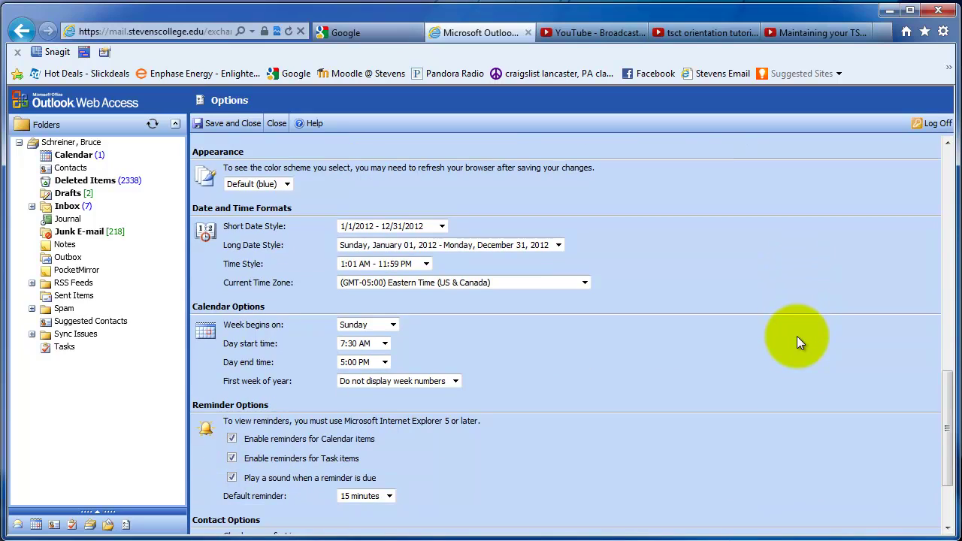
pyautogui.scroll(-2, 796, 341)
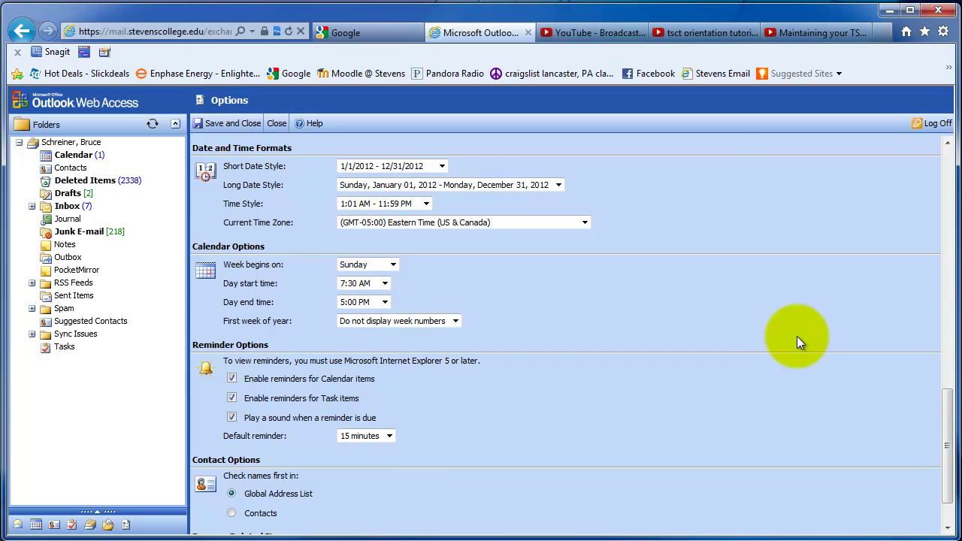
pyautogui.scroll(-2, 796, 342)
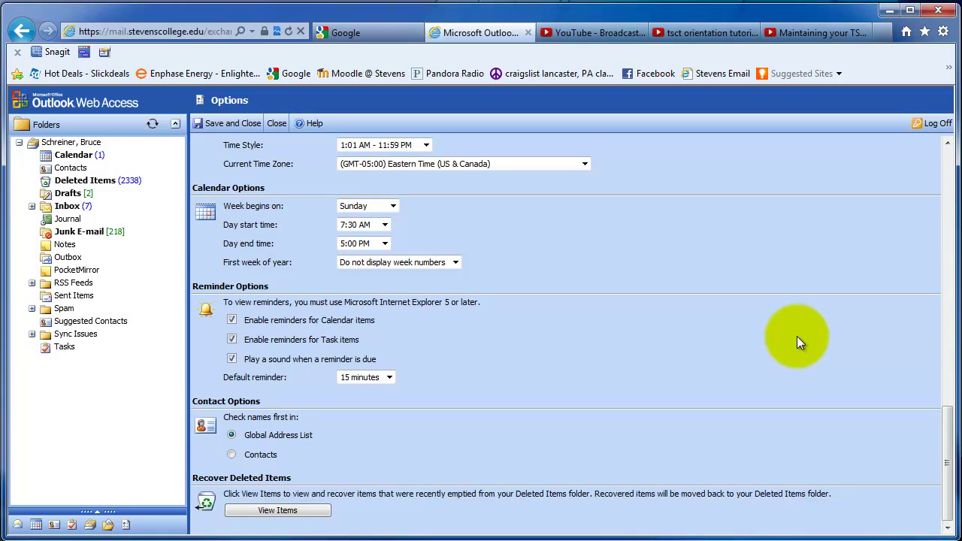
pyautogui.scroll(10, 798, 342)
pyautogui.scroll(2, 797, 342)
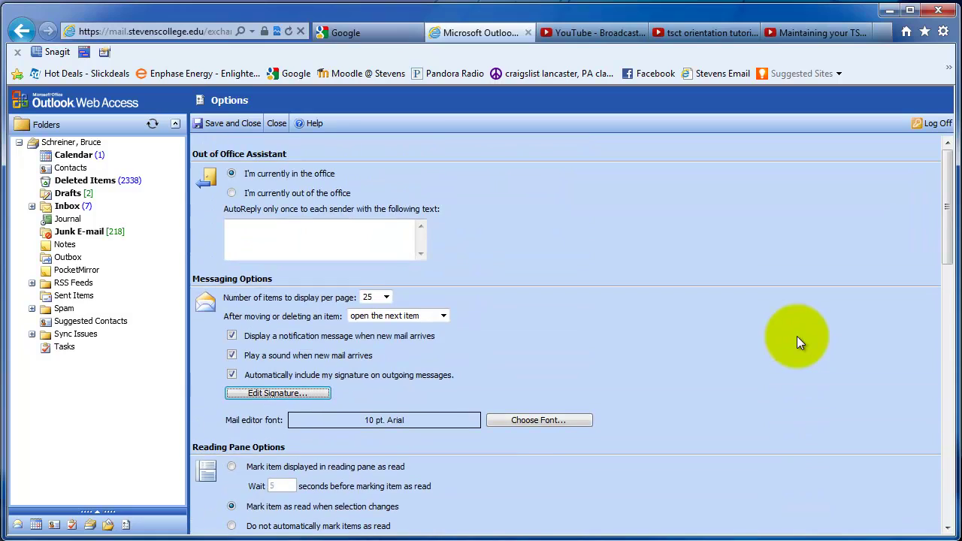
pyautogui.click(220, 128)
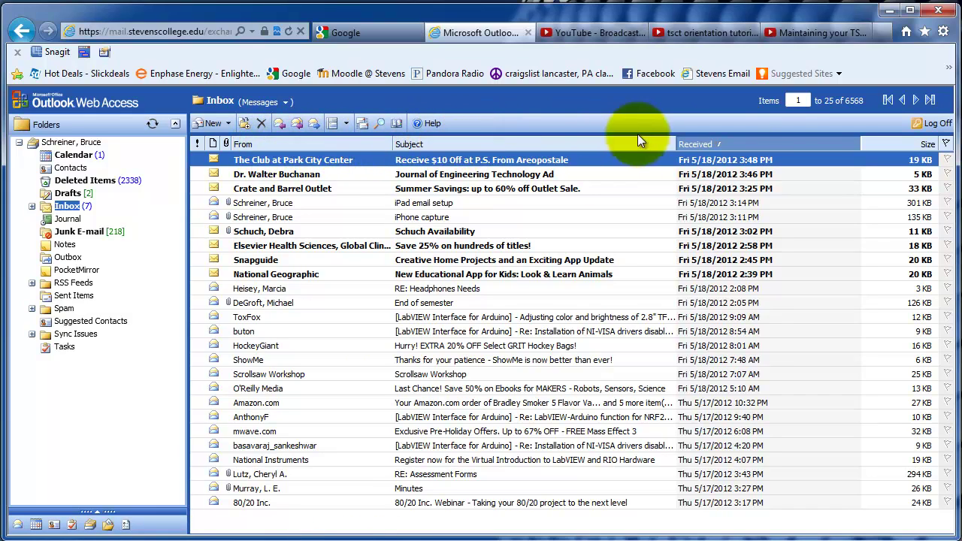
# Sort the inbox by sender, go to the first page and browse forward through the following pages.
pyautogui.click(251, 145)
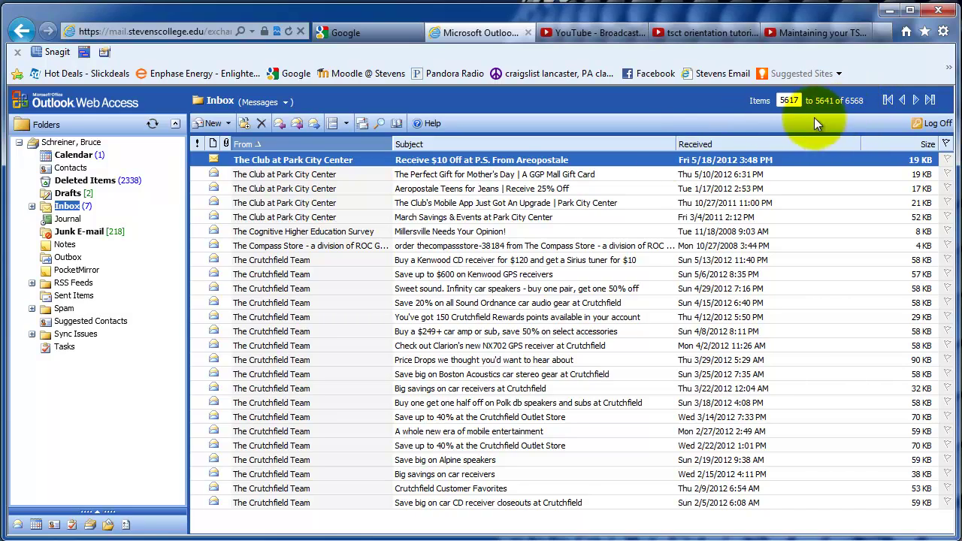
pyautogui.click(888, 101)
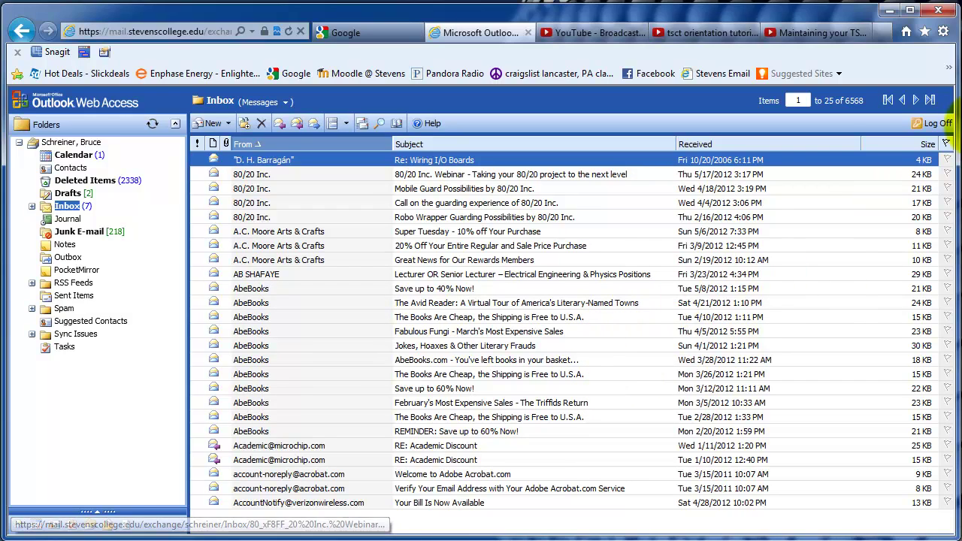
pyautogui.click(916, 100)
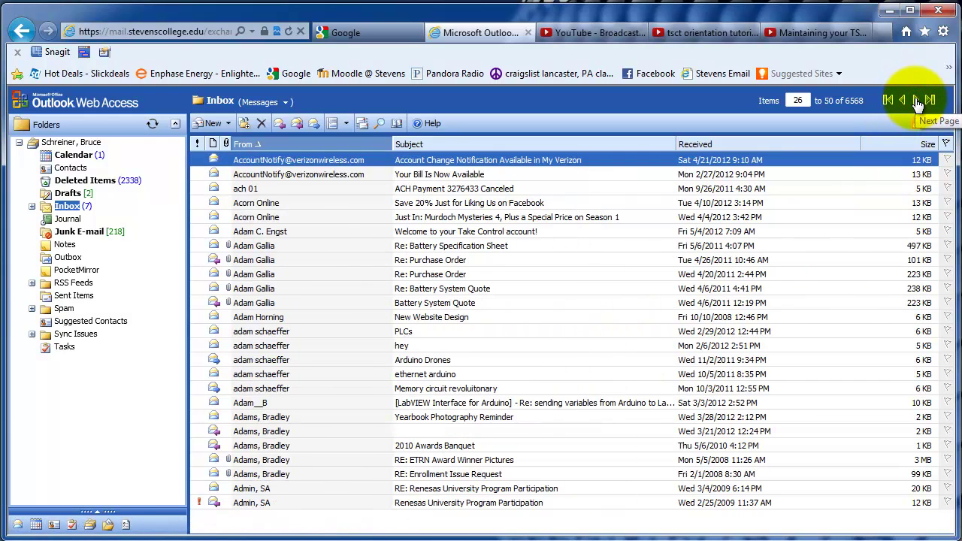
pyautogui.click(916, 101)
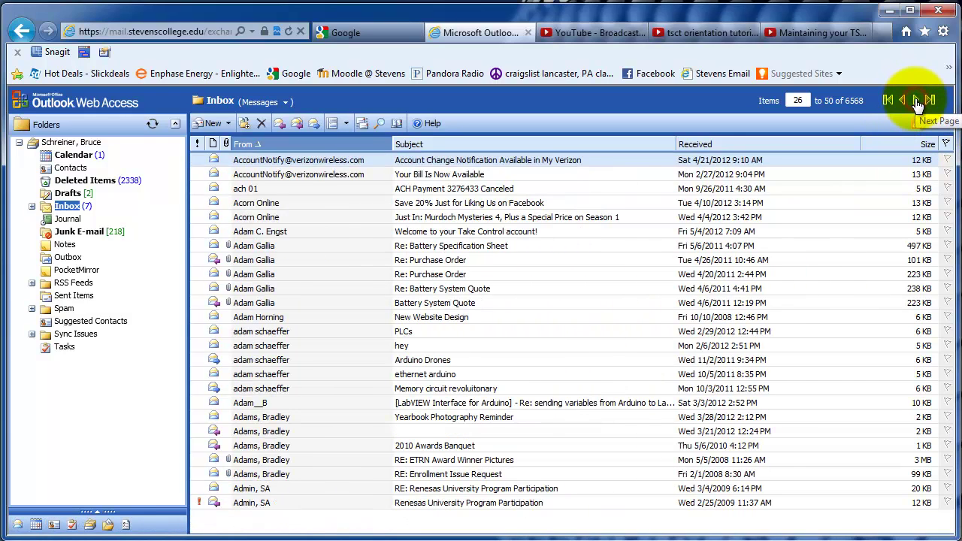
pyautogui.click(915, 100)
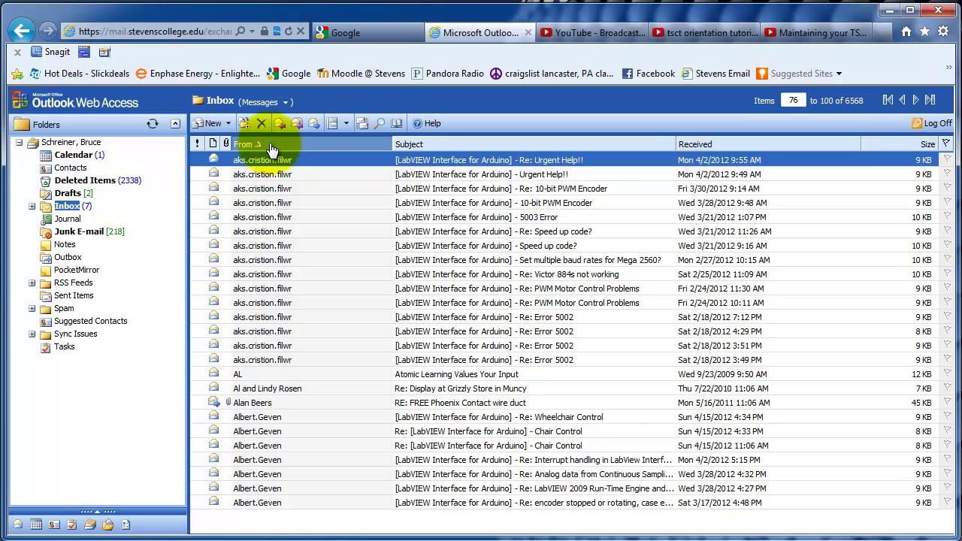
# Sort the inbox by received date, return to the first page and select the unread availability message received at 3:02 PM.
pyautogui.click(726, 146)
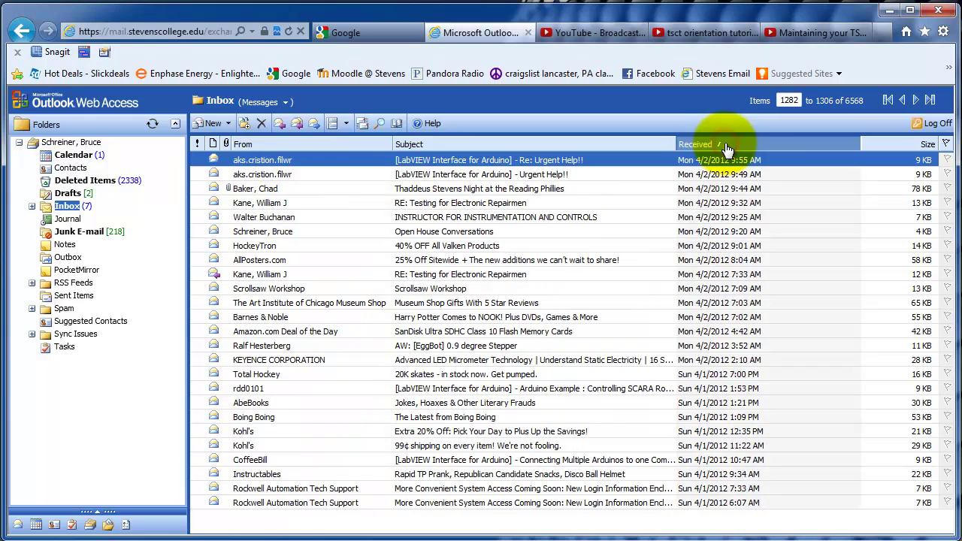
pyautogui.click(888, 100)
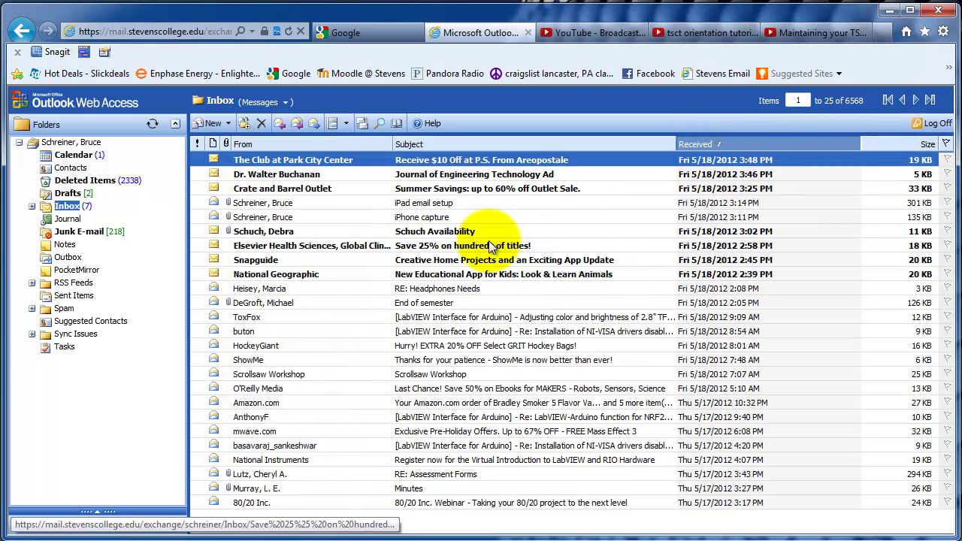
pyautogui.click(442, 231)
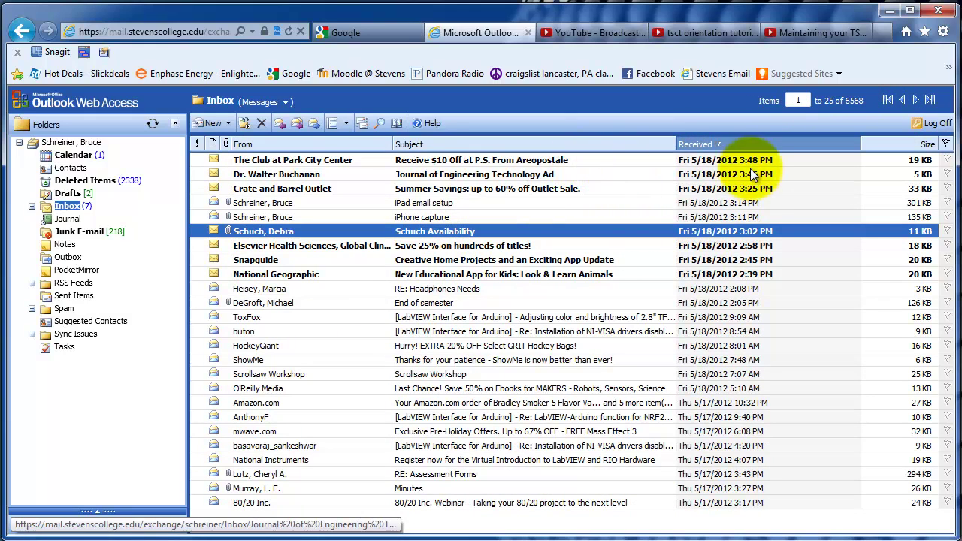